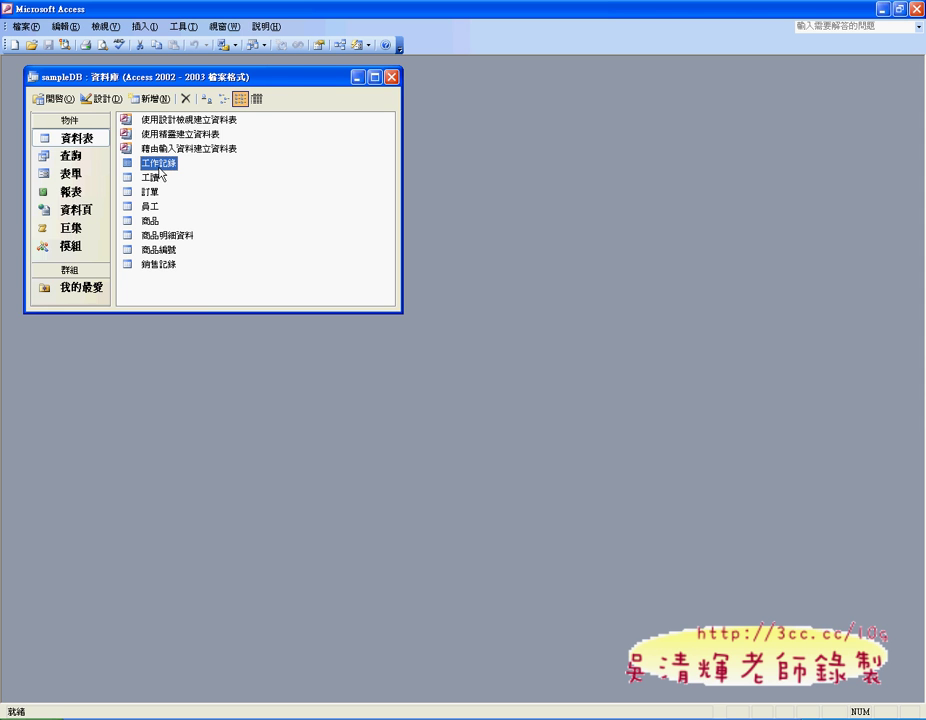
# Open the 工作記錄 table twice, selecting its four column headers, and close it each time.
pyautogui.doubleClick(158, 170)
pyautogui.moveTo(60, 112); pyautogui.dragTo(268, 139)
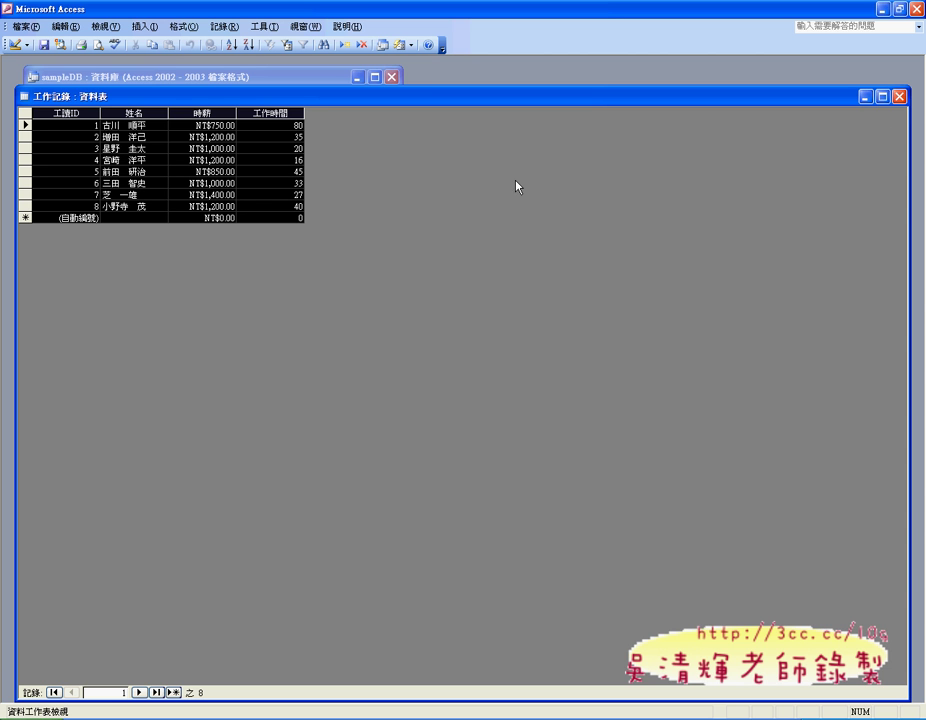
pyautogui.click(899, 96)
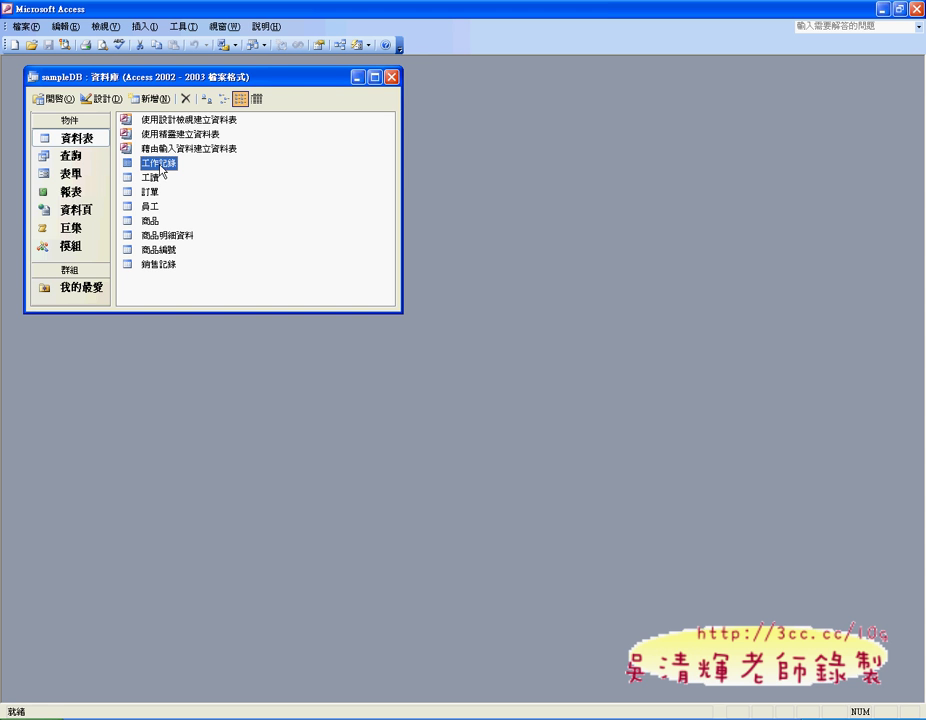
pyautogui.doubleClick(160, 170)
pyautogui.click(66, 113)
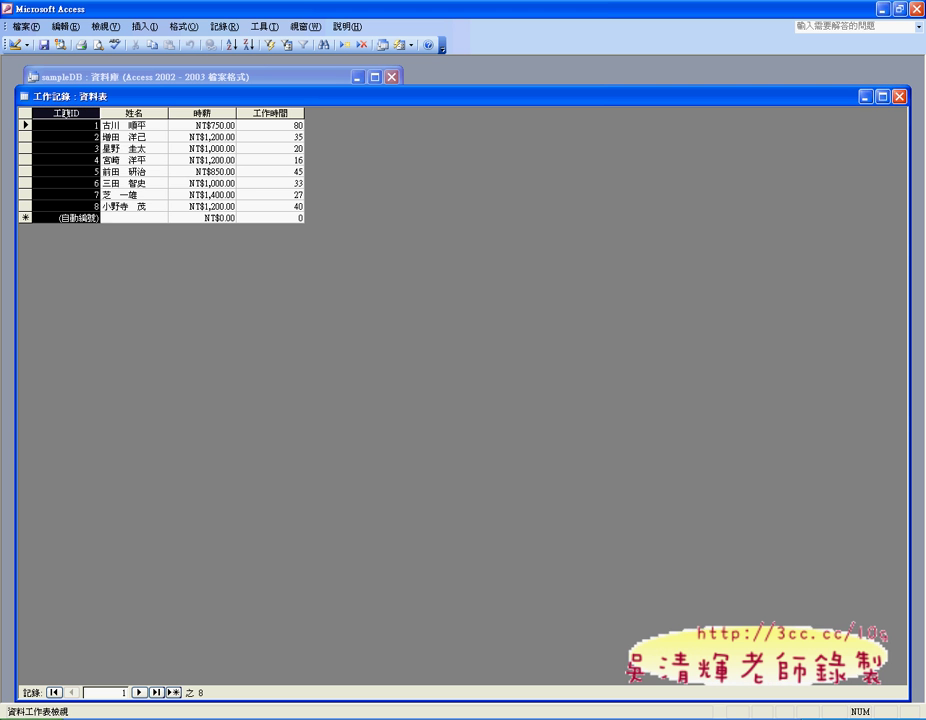
pyautogui.moveTo(64, 113); pyautogui.dragTo(257, 113)
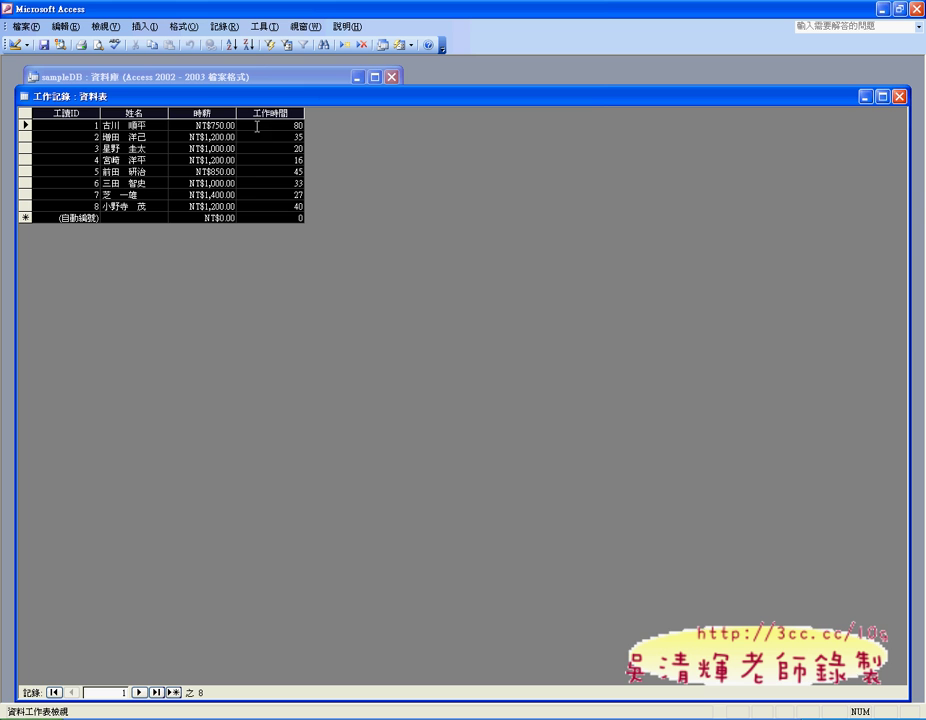
pyautogui.click(899, 97)
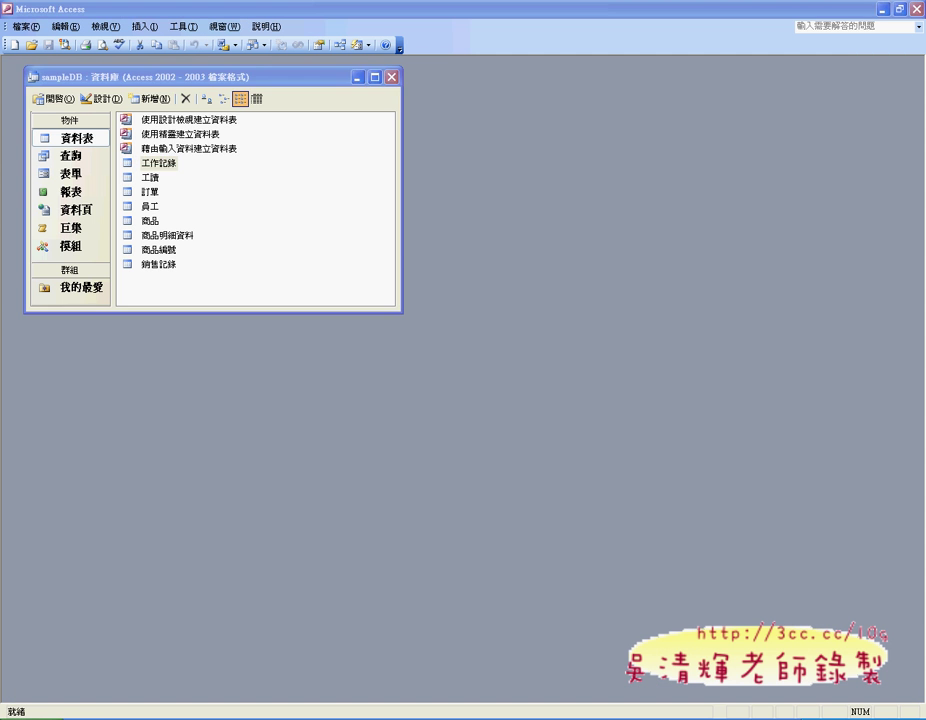
# Delete 工讀 WHERE 所屬單位 Like '%廚房%' from the Execute string, leaving 'SELECT * FROM '.
pyautogui.hotkey('alt', 'Tab')
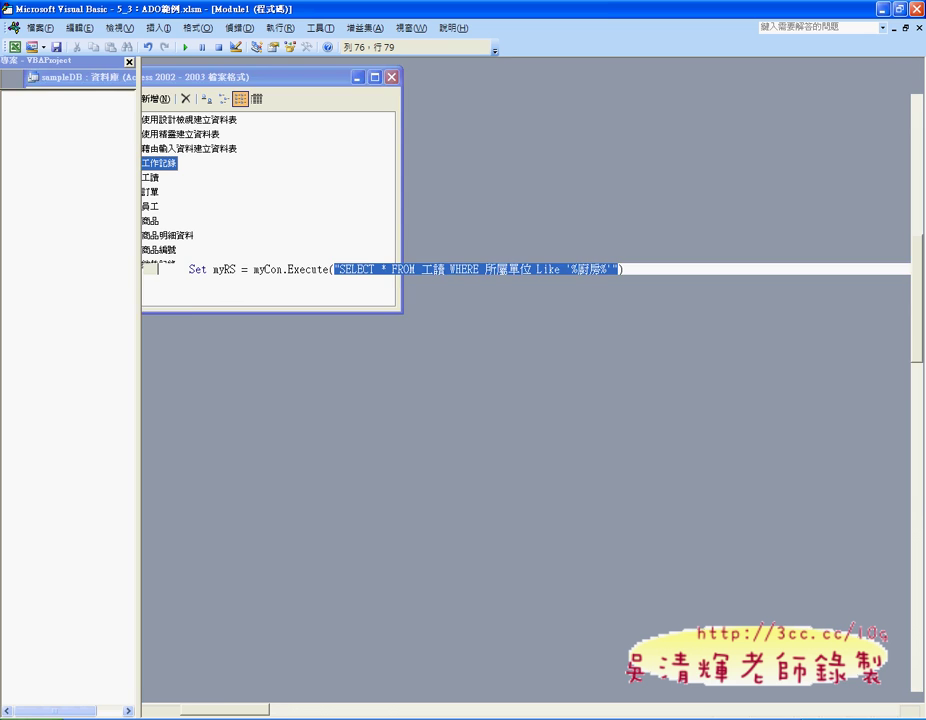
pyautogui.click(424, 281)
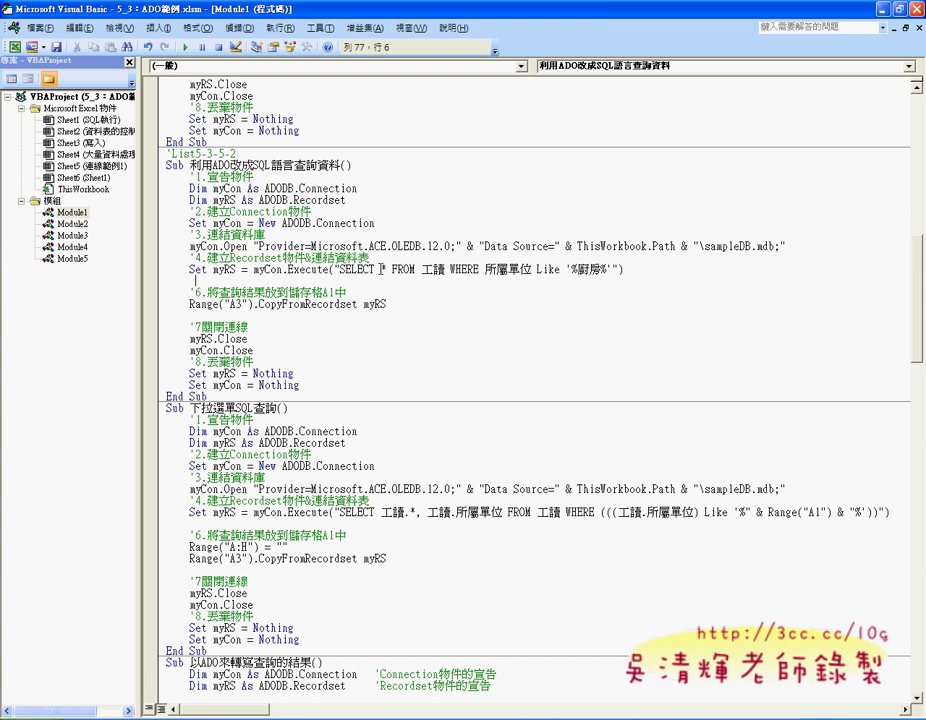
pyautogui.moveTo(420, 269); pyautogui.dragTo(612, 270)
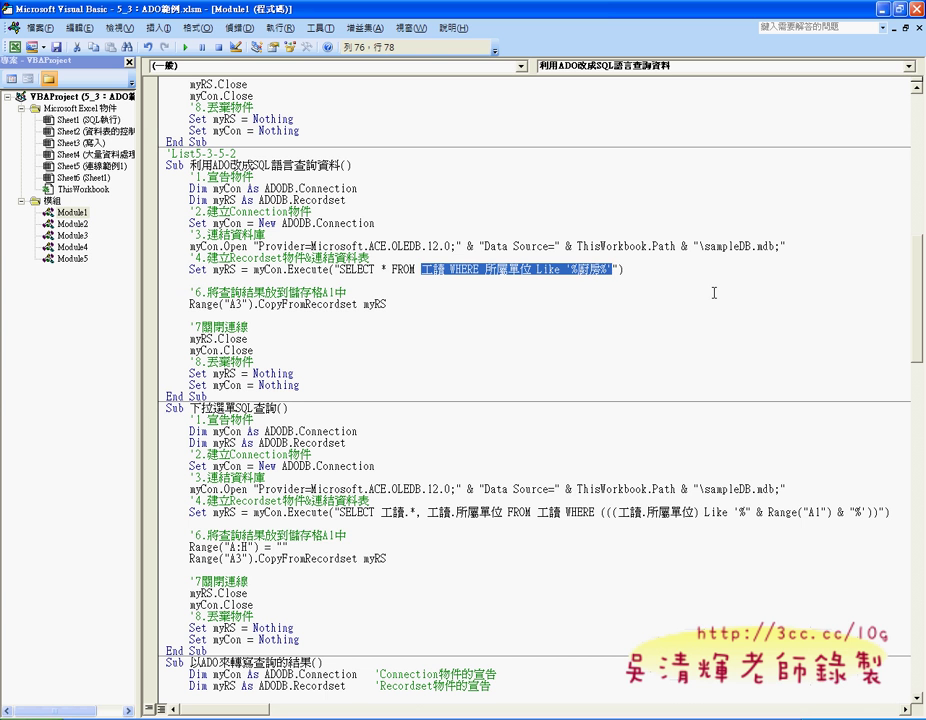
pyautogui.press('Delete')
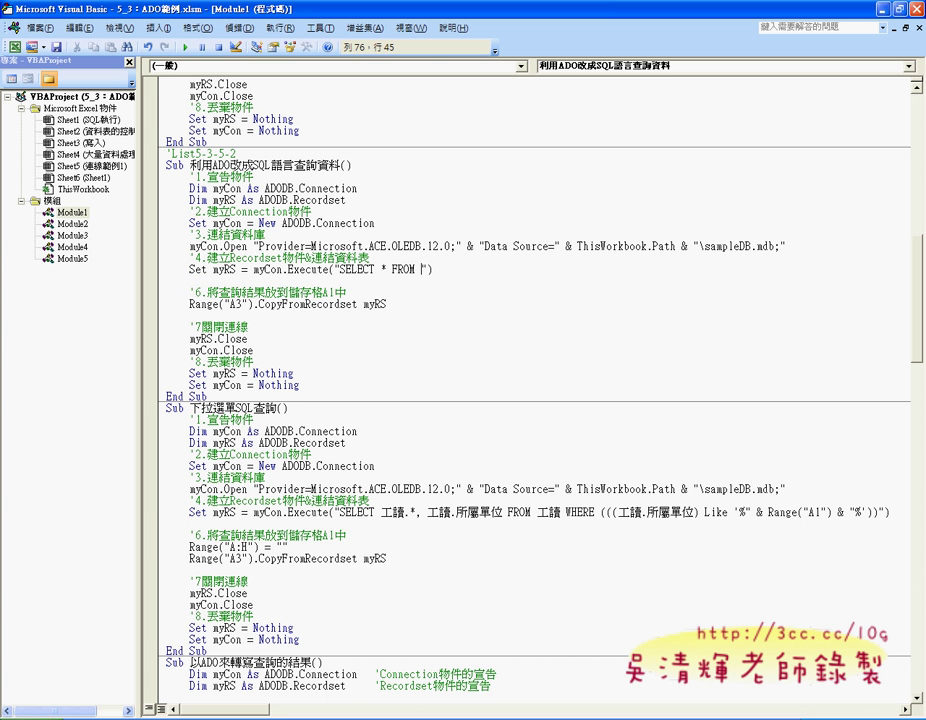
pyautogui.hotkey('alt', 'Tab')
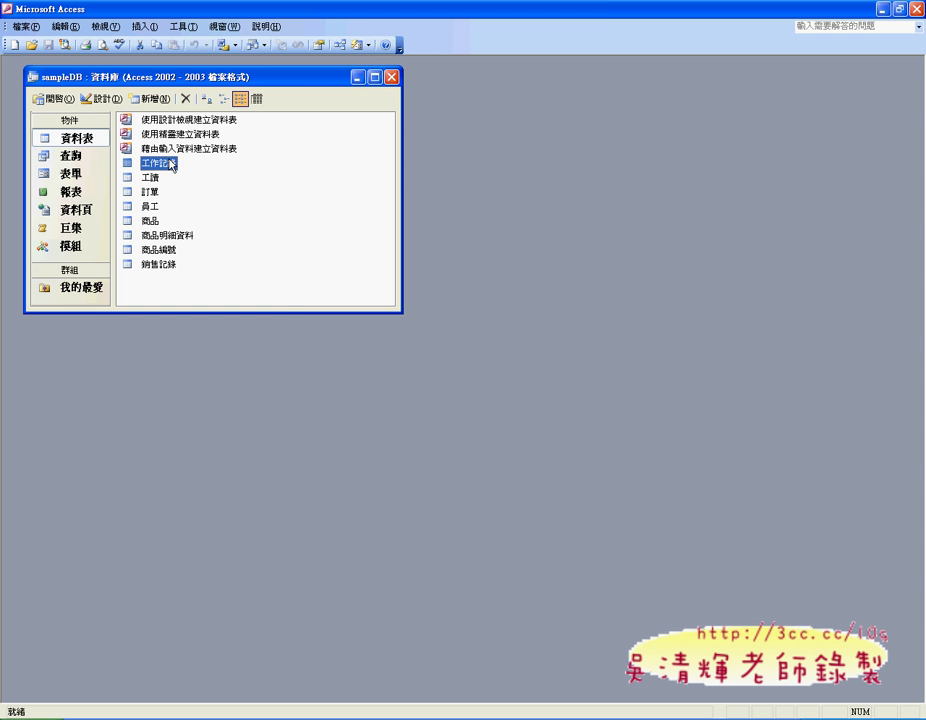
# Copy the name 工作記錄 from Access and paste it after SELECT * FROM in the macro.
pyautogui.click(172, 165)
pyautogui.rightClick(167, 164)
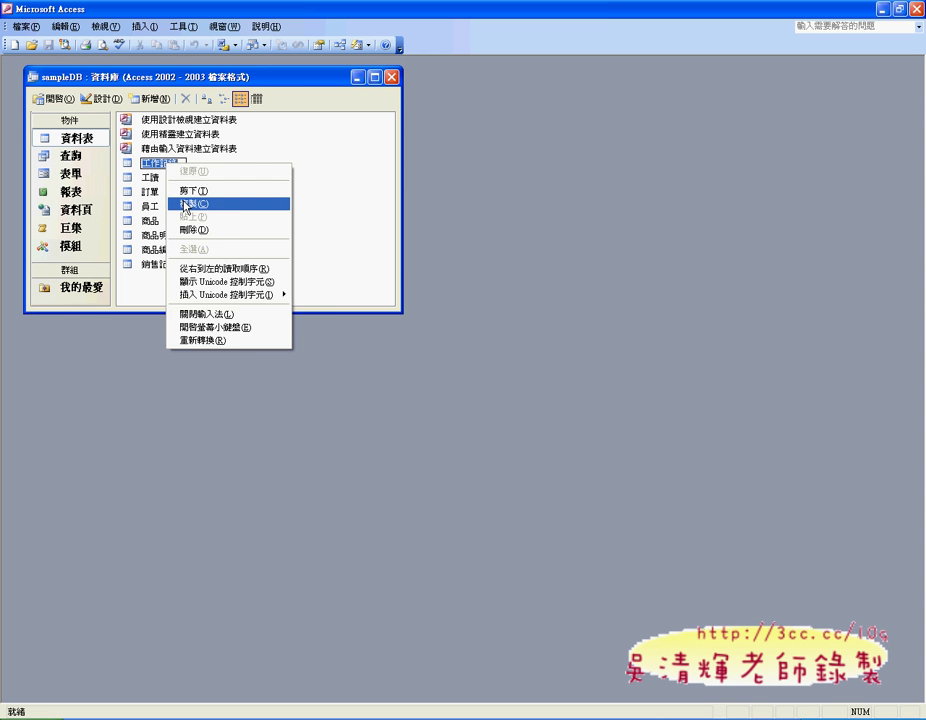
pyautogui.click(184, 204)
pyautogui.hotkey('alt', 'Tab')
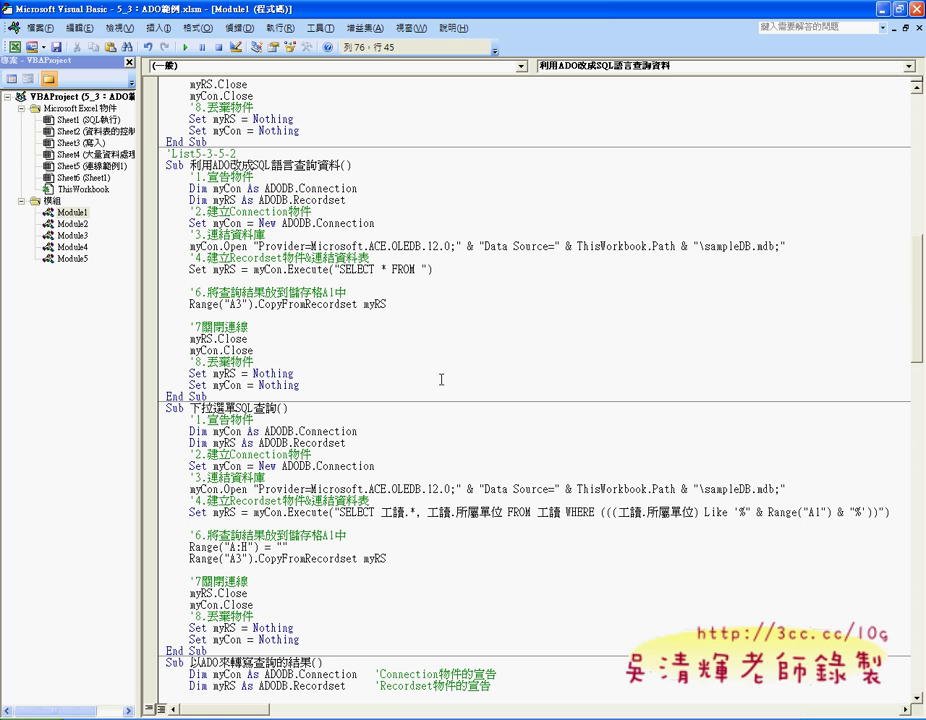
pyautogui.write('工作記錄')
pyautogui.hotkey('alt', 'Tab')
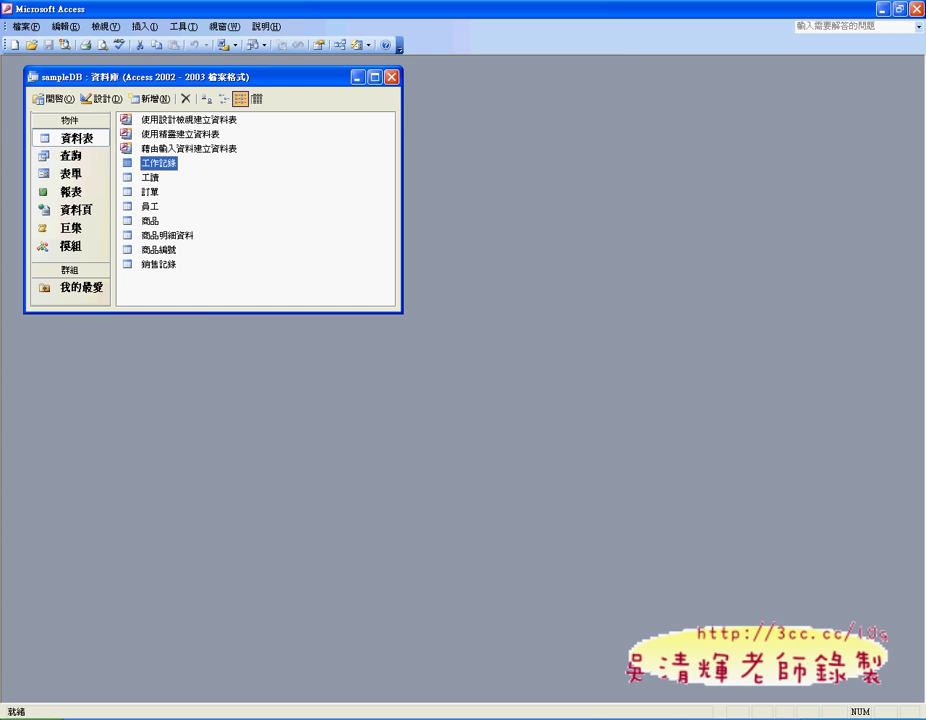
pyautogui.hotkey('alt', 'Tab')
# Clear the old data from columns A through G.
pyautogui.click(395, 381)
pyautogui.click(52, 130)
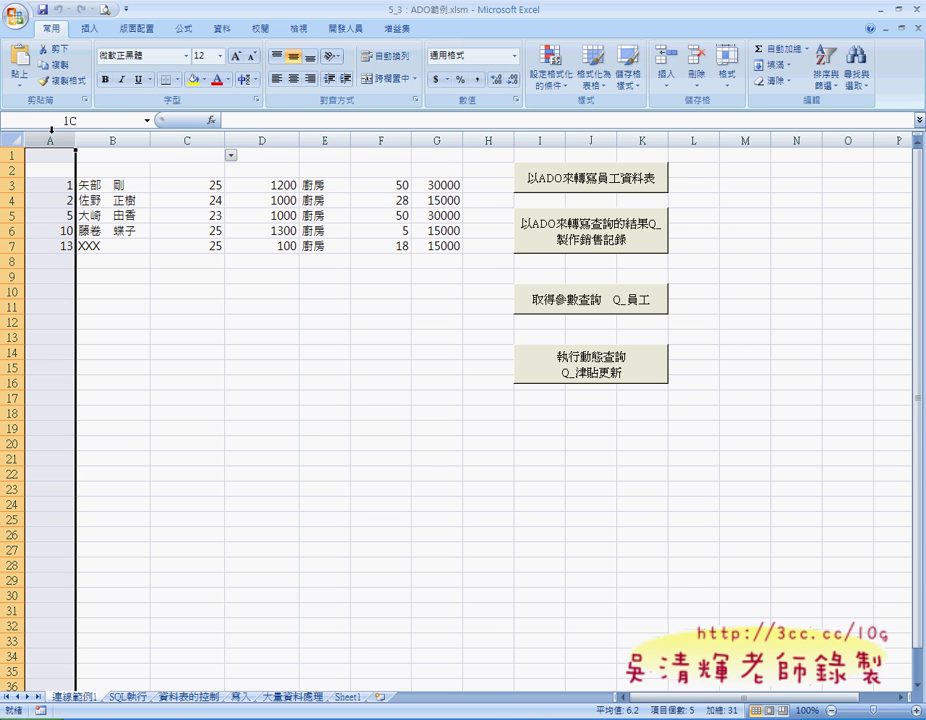
pyautogui.moveTo(52, 130); pyautogui.dragTo(418, 161)
pyautogui.press('Delete')
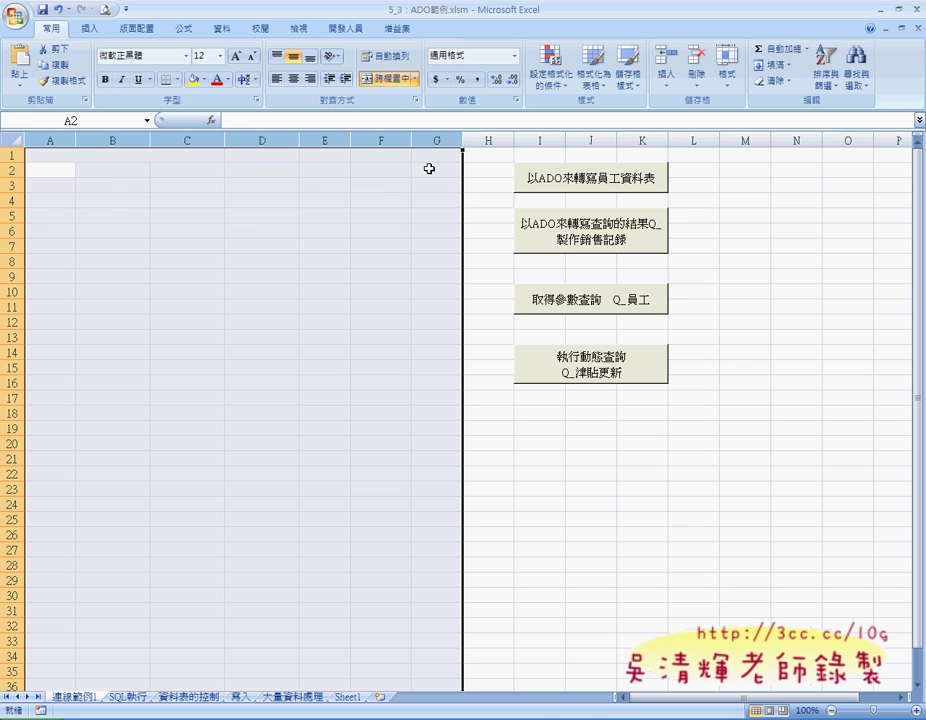
# Run the 以ADO來轉寫員工資料表 macro and select the eight imported records in A3:D10.
pyautogui.click(531, 180)
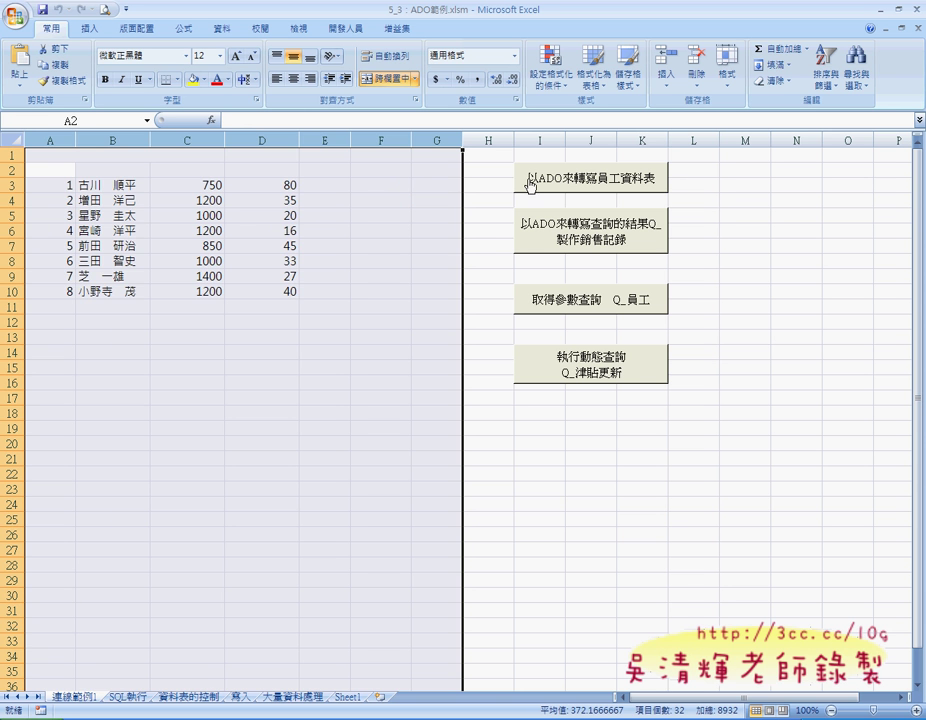
pyautogui.moveTo(62, 188); pyautogui.dragTo(264, 293)
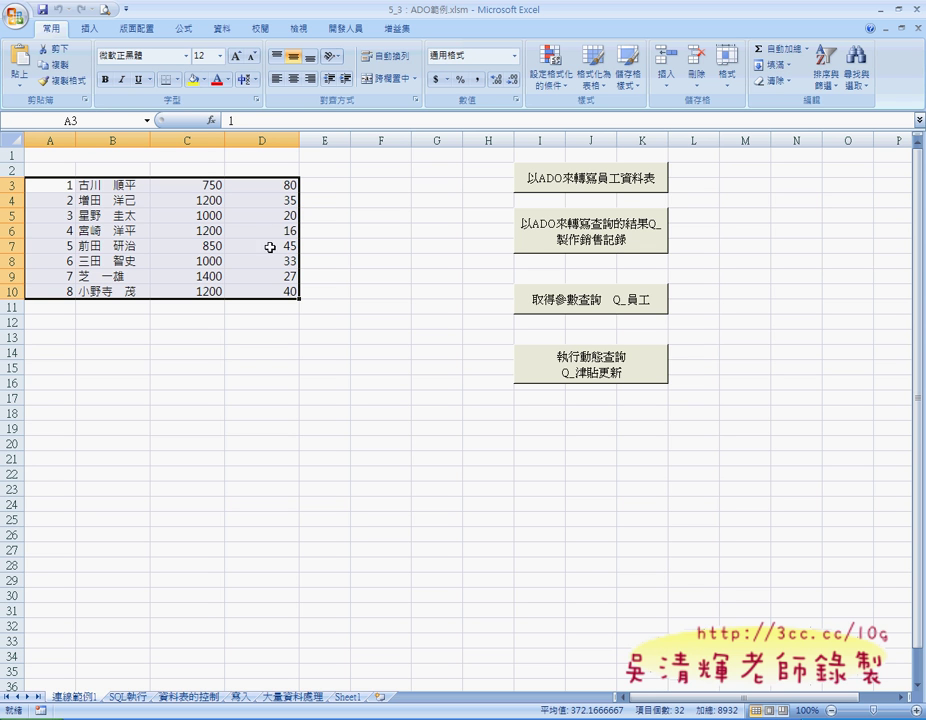
pyautogui.hotkey('alt', 'Tab')
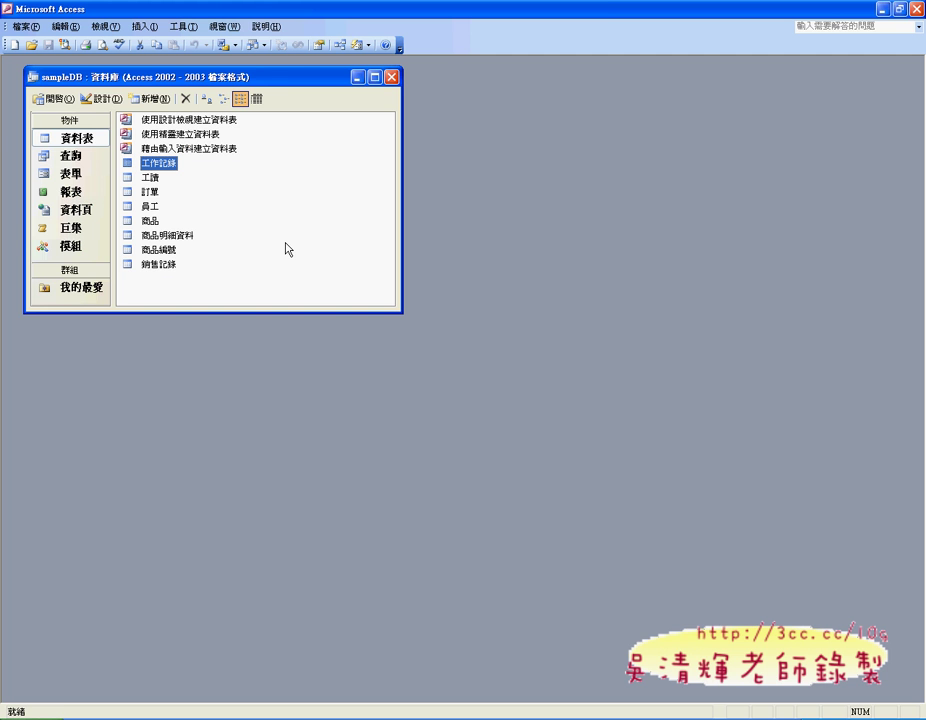
# Open 工作記錄, select its 姓名 and 時薪 columns, close it, and bring Excel forward.
pyautogui.doubleClick(159, 162)
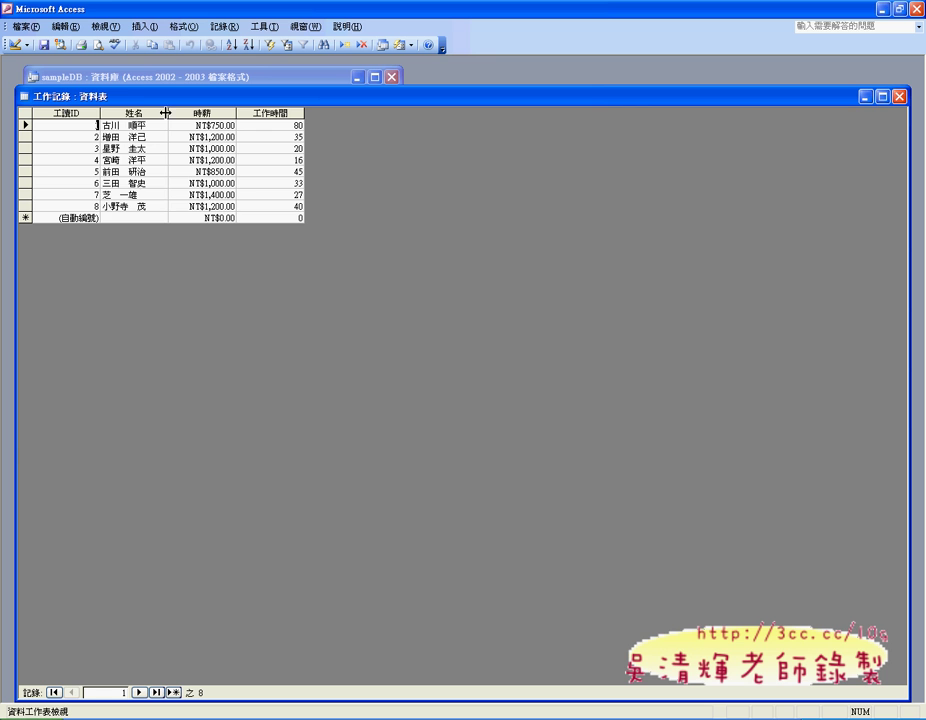
pyautogui.moveTo(160, 113); pyautogui.dragTo(204, 113)
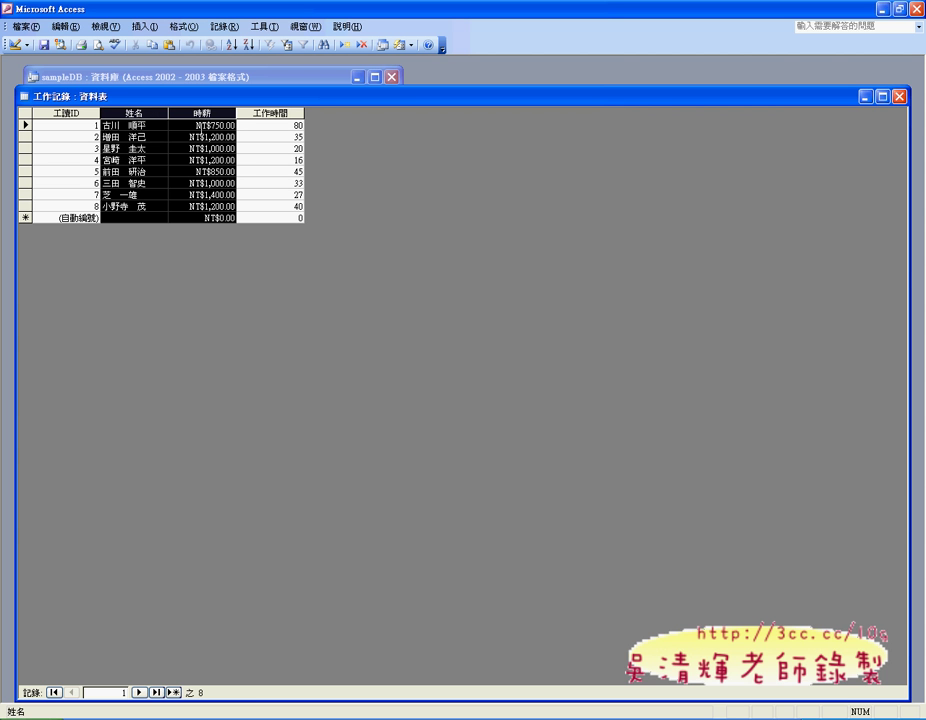
pyautogui.click(900, 97)
pyautogui.click(626, 712)
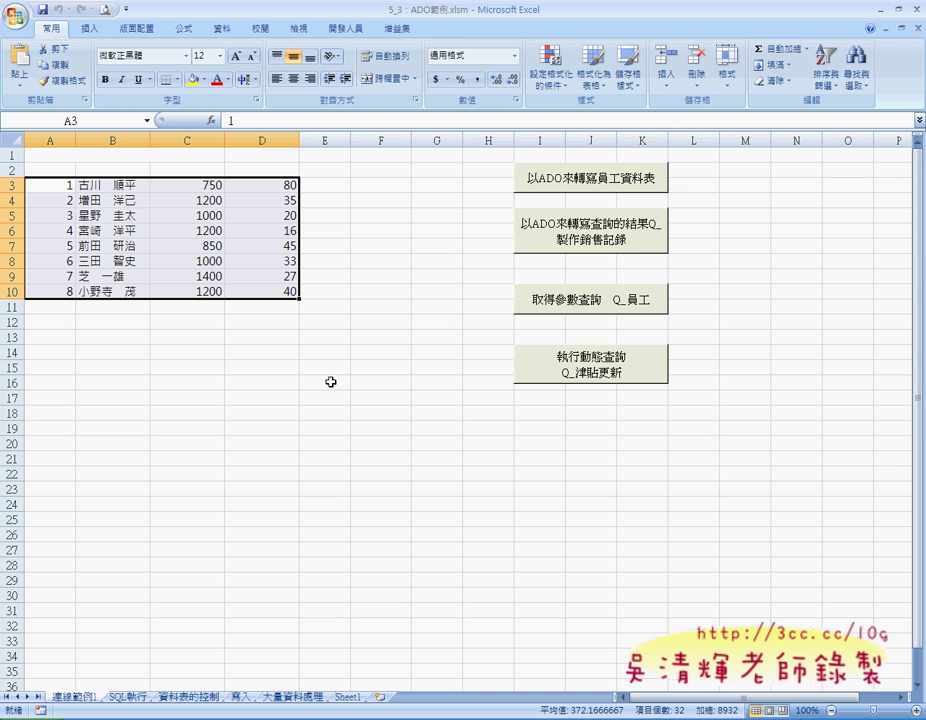
# Replace the * in the query with 姓名 using the Chinese Zhuyin input method.
pyautogui.hotkey('alt', 'F11')
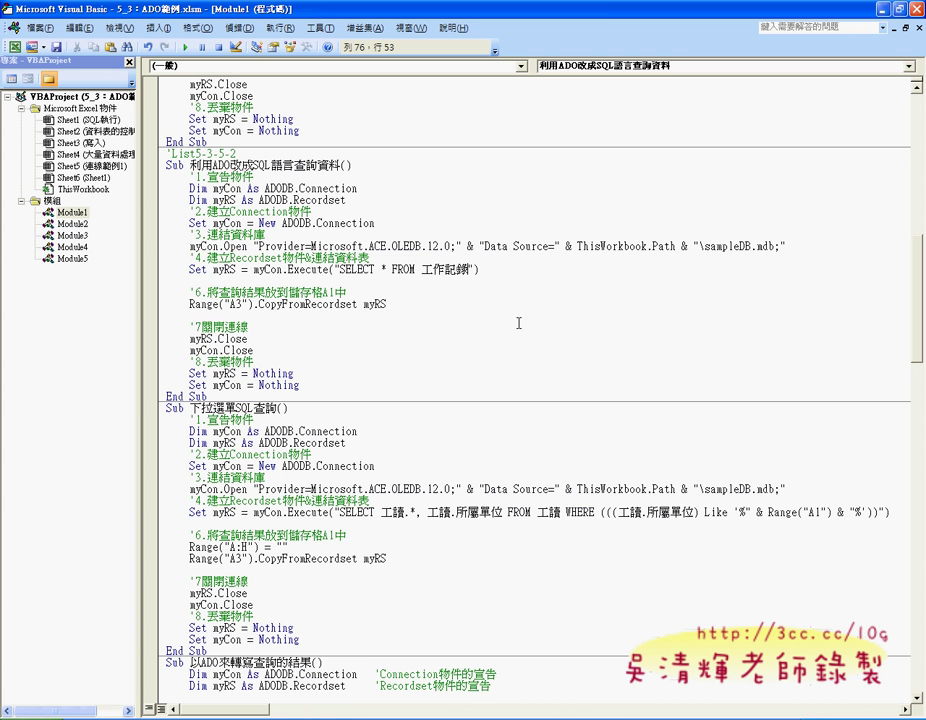
pyautogui.doubleClick(383, 269)
pyautogui.hotkey('ctrl', 'space')
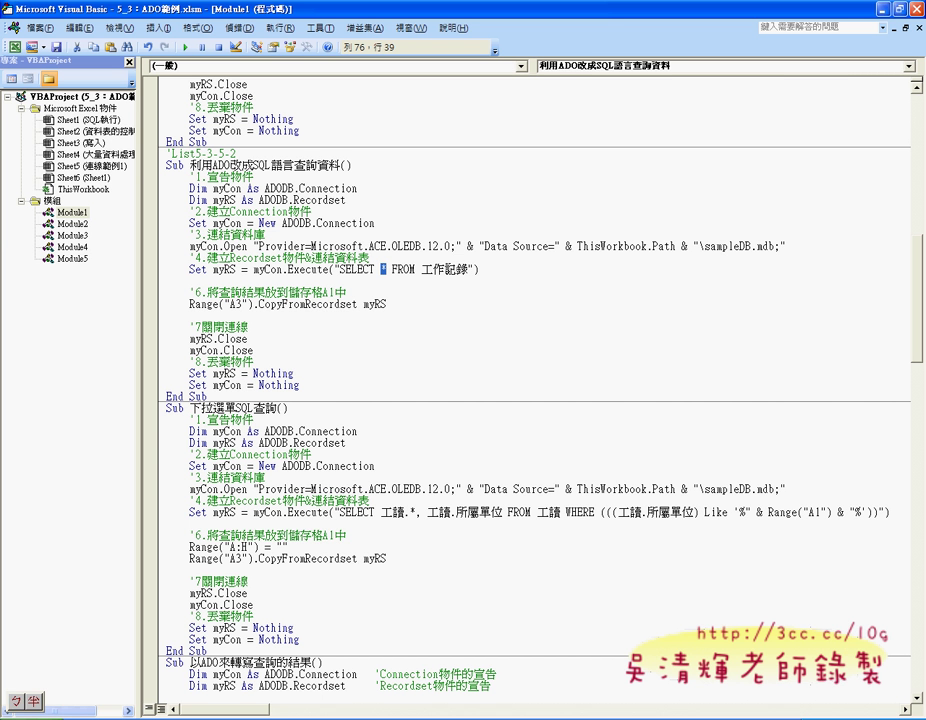
pyautogui.click(785, 719)
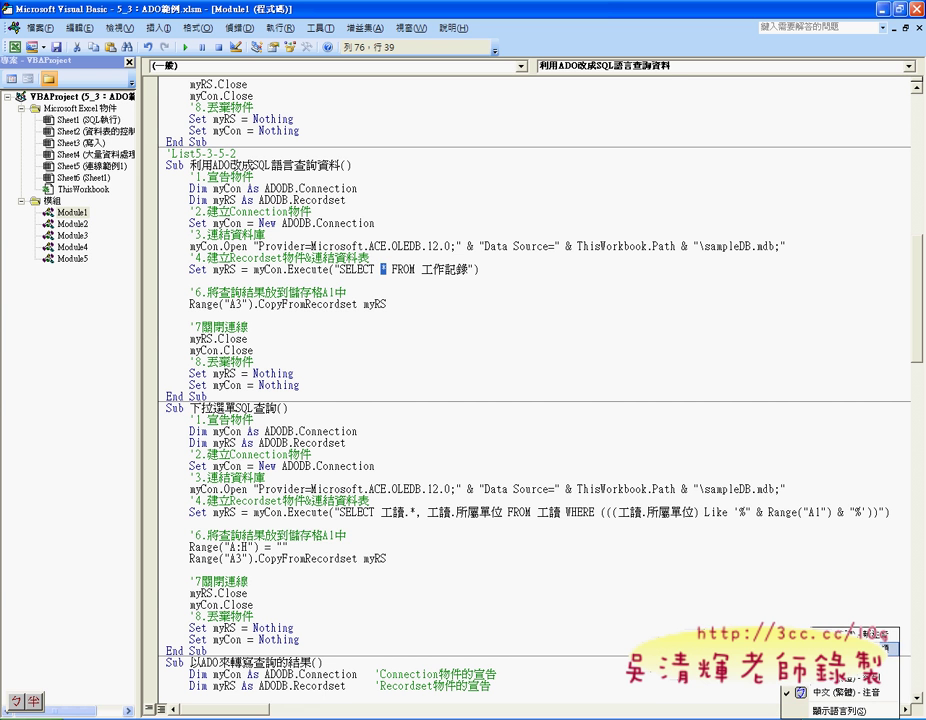
pyautogui.click(639, 453)
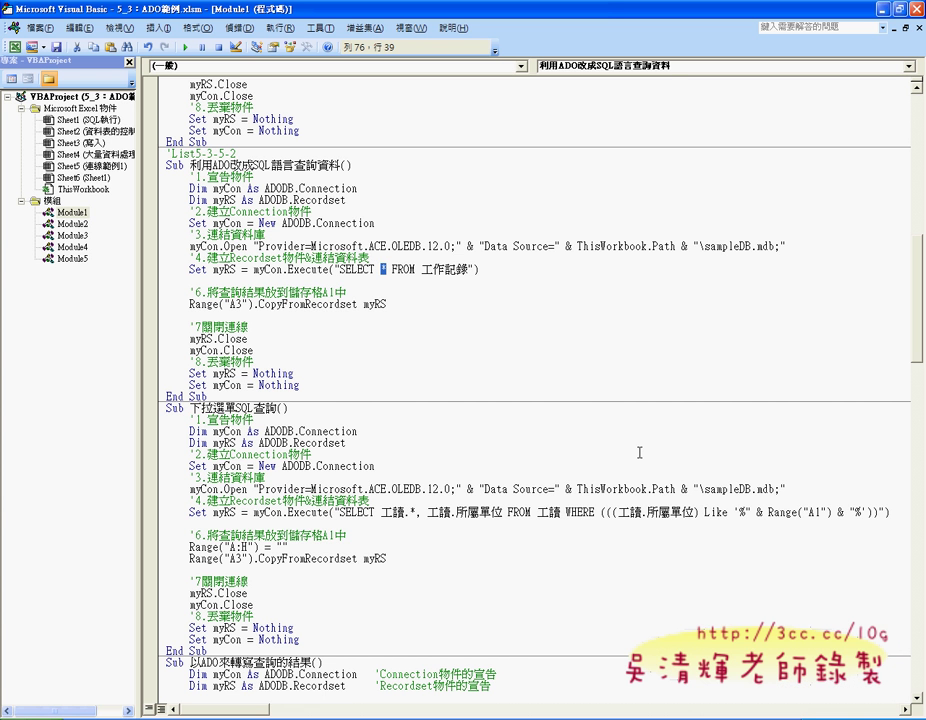
pyautogui.write('*')
pyautogui.press('BackSpace')
pyautogui.press('BackSpace')
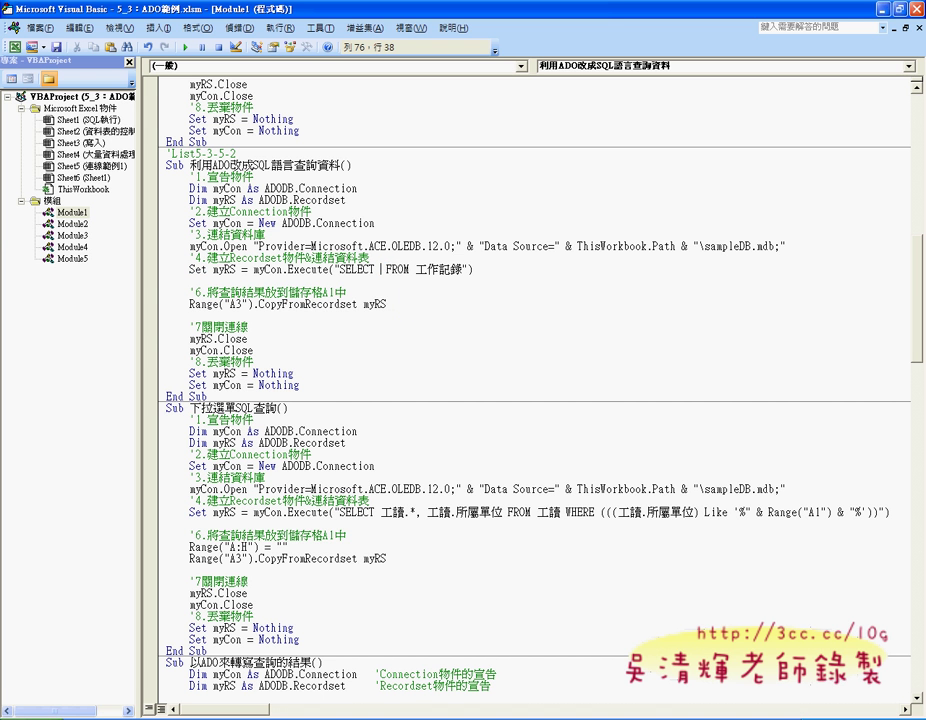
pyautogui.write('*')
pyautogui.write('姓名')
pyautogui.press('Return')
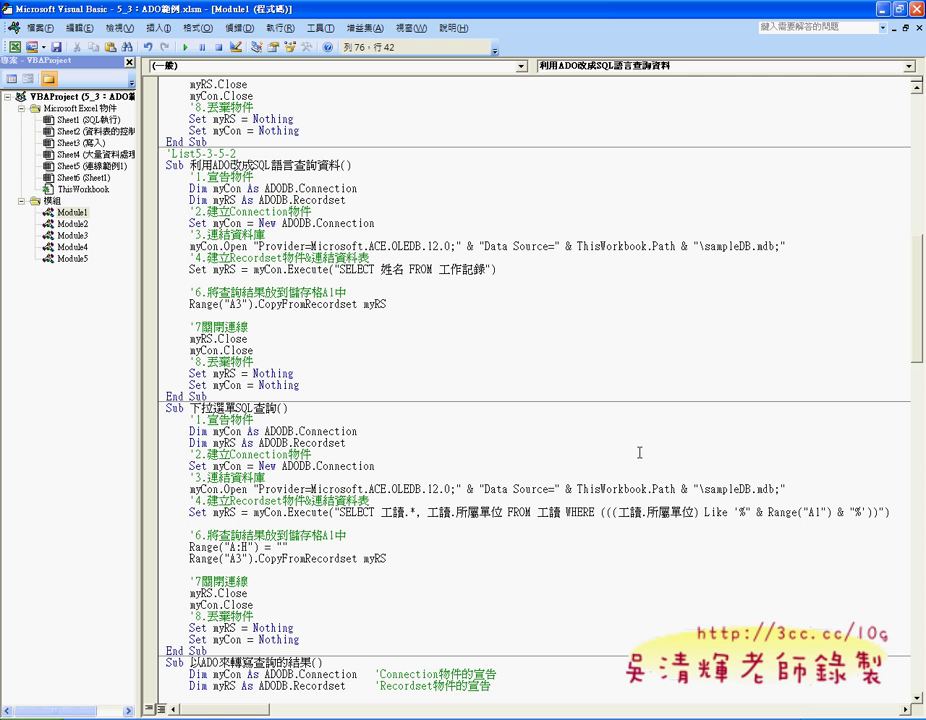
# Add ,時薪 as the second field so the query reads SELECT 姓名,時薪 FROM 工作記錄.
pyautogui.write(',')
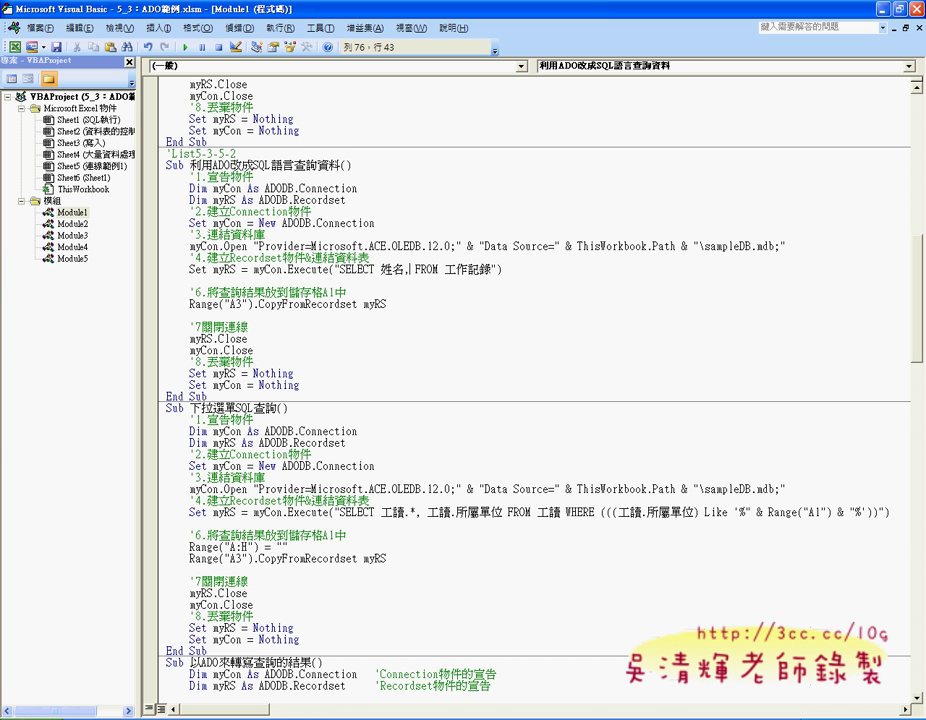
pyautogui.write('時')
pyautogui.write('心')
pyautogui.press('Down')
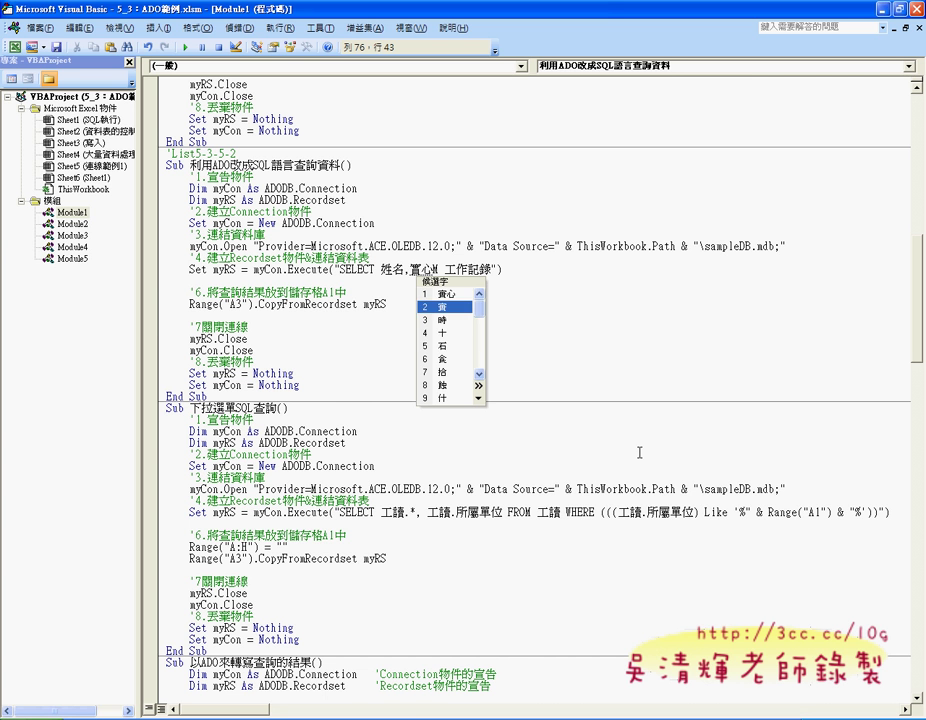
pyautogui.press('Down')
pyautogui.press('Down')
pyautogui.press('Down')
pyautogui.press('Down')
pyautogui.press('Up')
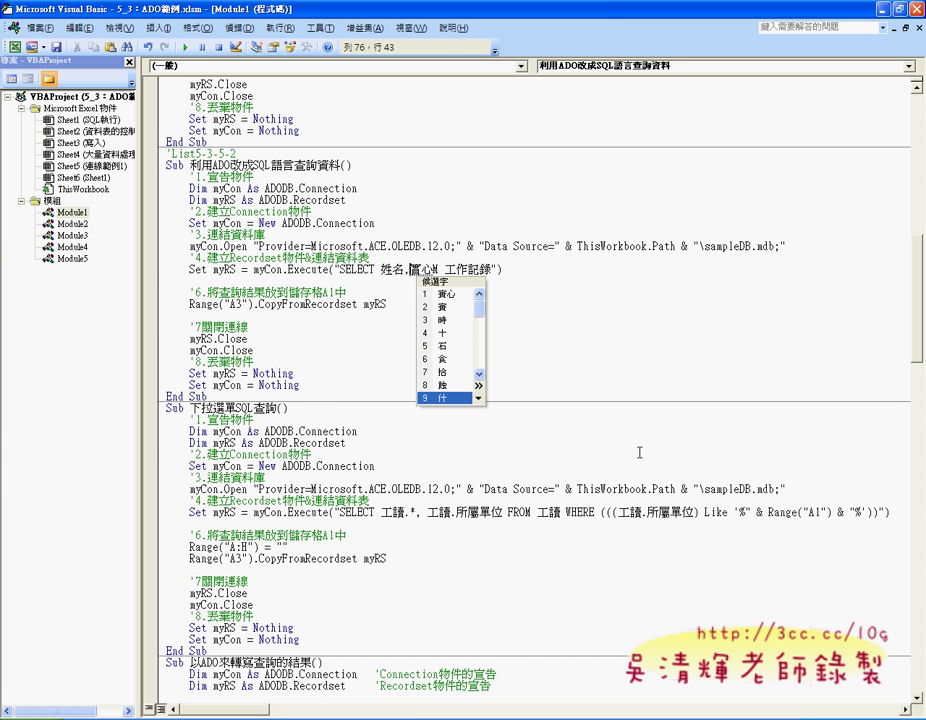
pyautogui.press('Up')
pyautogui.press('Up')
pyautogui.press('Up')
pyautogui.press('Return')
pyautogui.press('Down')
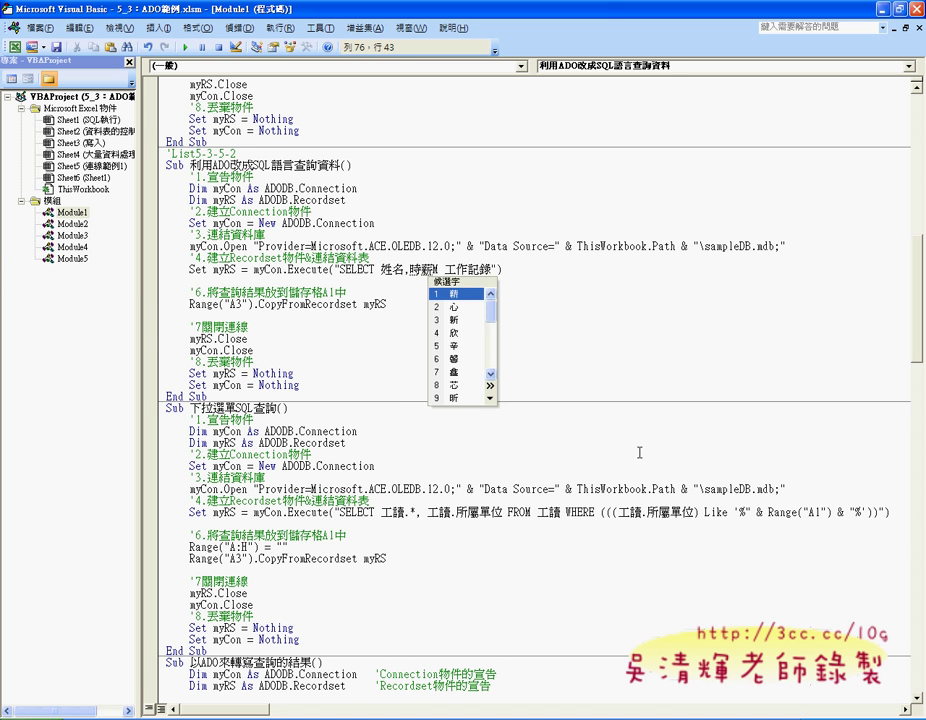
pyautogui.press('Return')
pyautogui.press('Right')
pyautogui.press('Right')
pyautogui.press('Right')
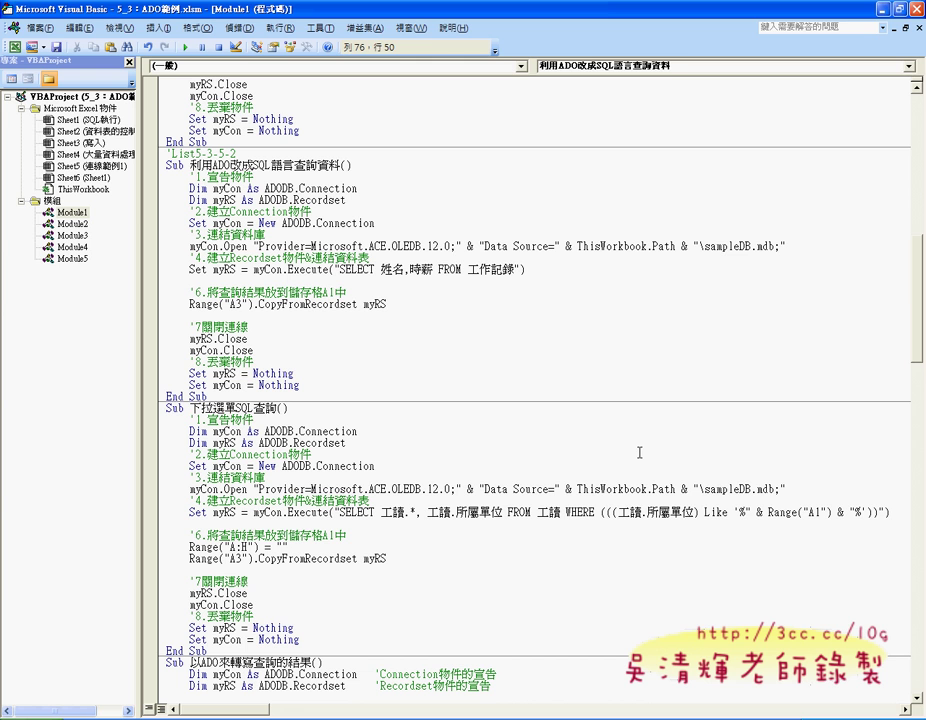
# Check the 工作記錄 fields in Access, then select Excel columns A:D holding the old results.
pyautogui.click(640, 716)
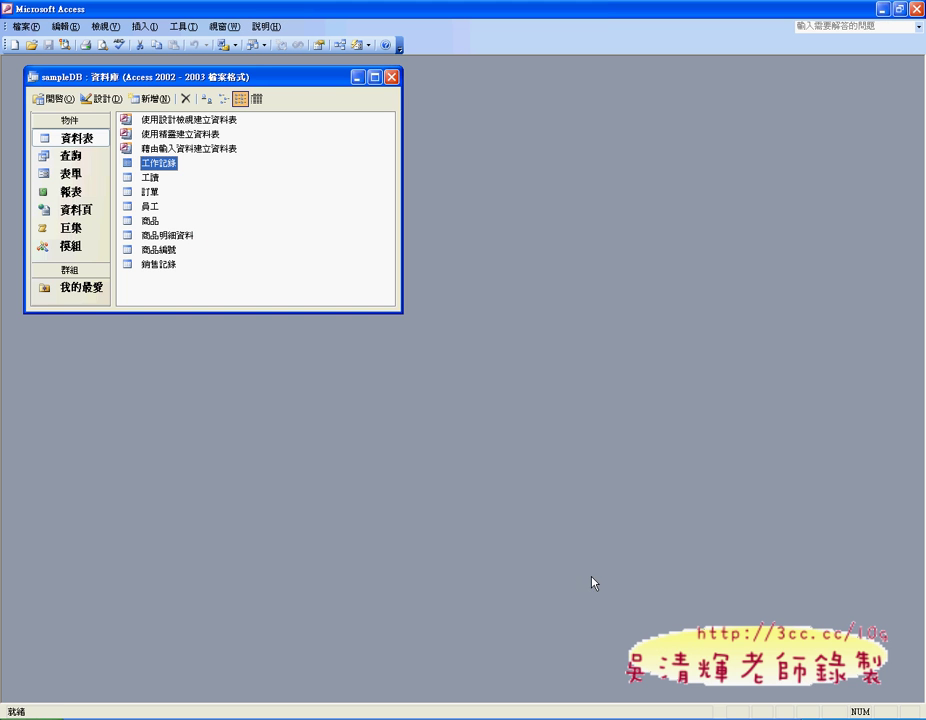
pyautogui.doubleClick(160, 164)
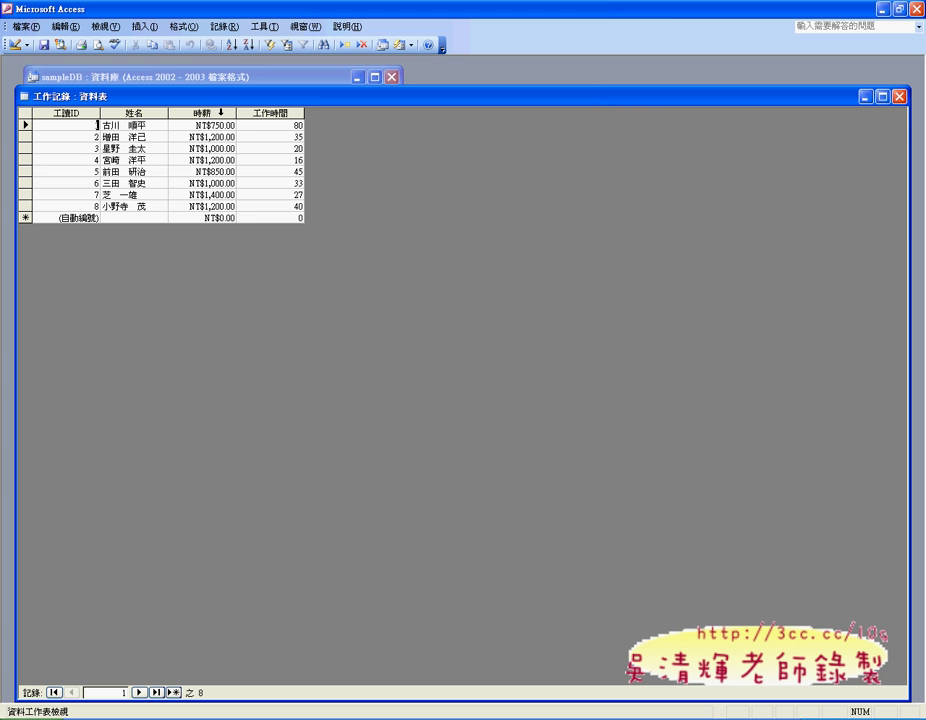
pyautogui.click(899, 96)
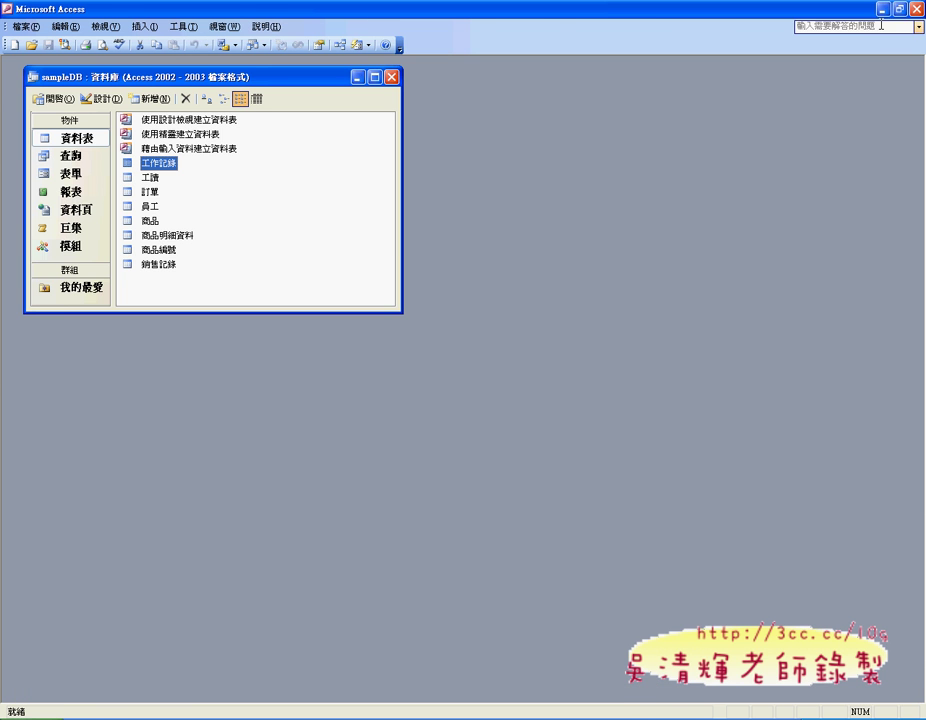
pyautogui.hotkey('alt', 'Tab')
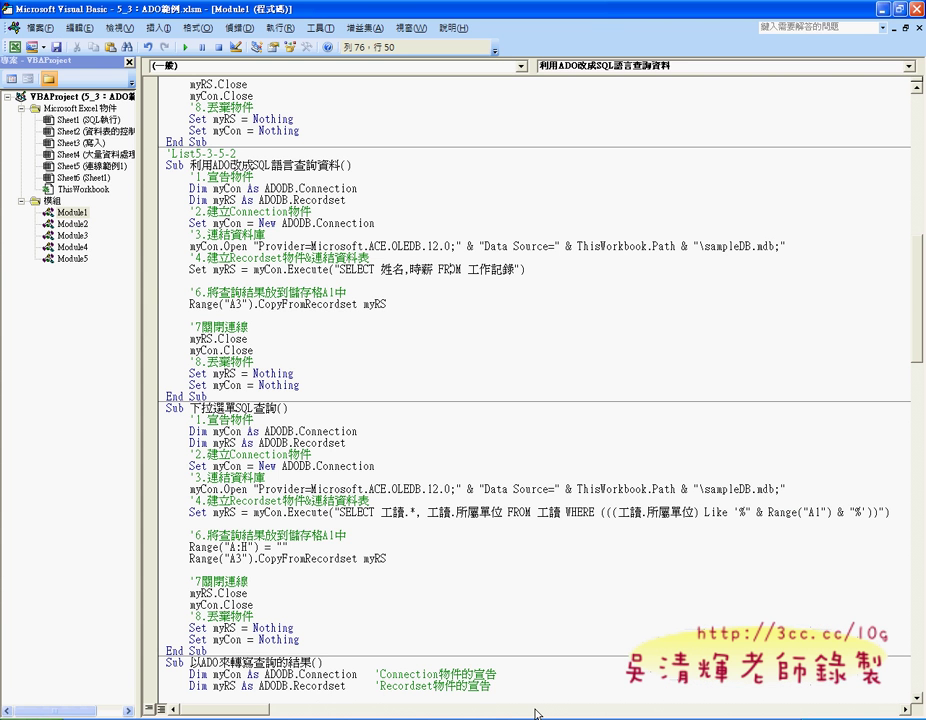
pyautogui.hotkey('alt', 'F11')
pyautogui.moveTo(50, 140); pyautogui.dragTo(268, 152)
# Delete the old results from columns A:D and rerun the 以ADO來轉寫員工資料表 macro.
pyautogui.press('Delete')
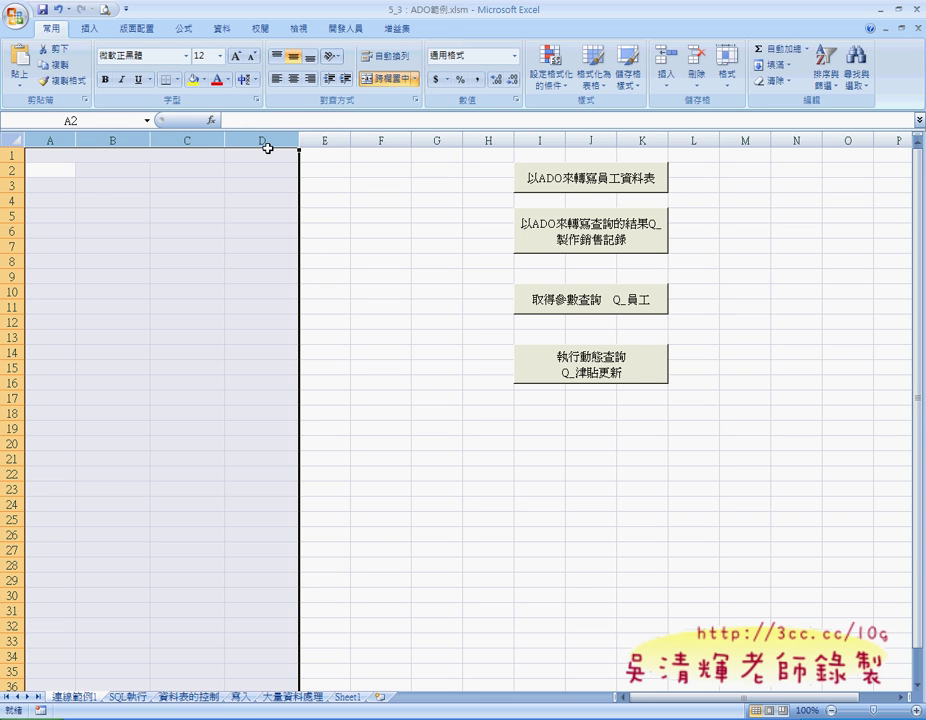
pyautogui.click(436, 306)
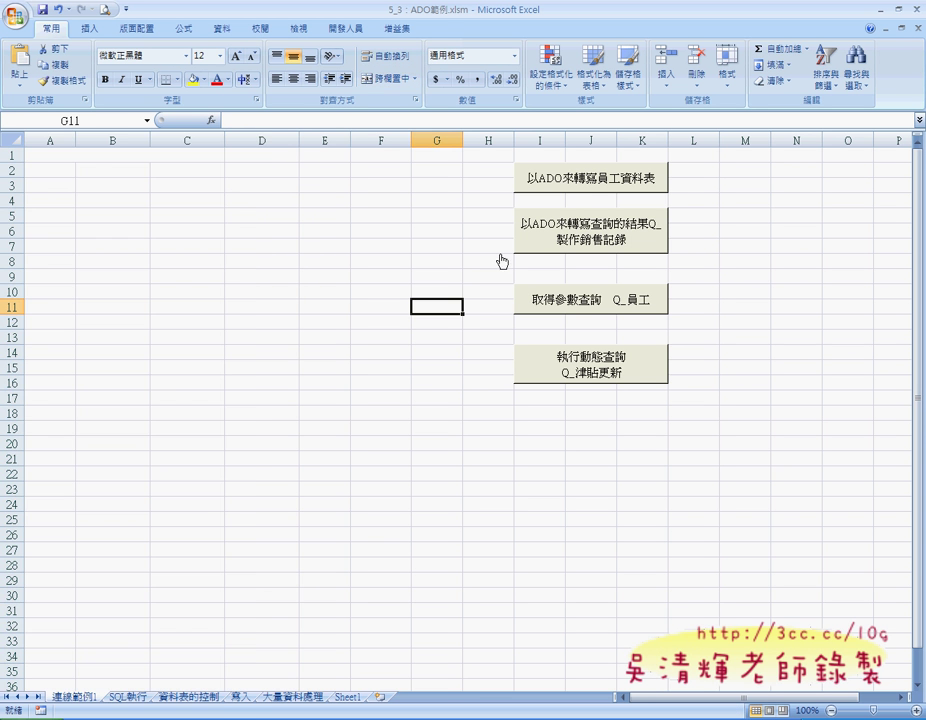
pyautogui.click(577, 186)
# Widen column A to fit the names, then select names A3:A10 and wages B3:B10.
pyautogui.moveTo(75, 136); pyautogui.dragTo(93, 134)
pyautogui.click(47, 185)
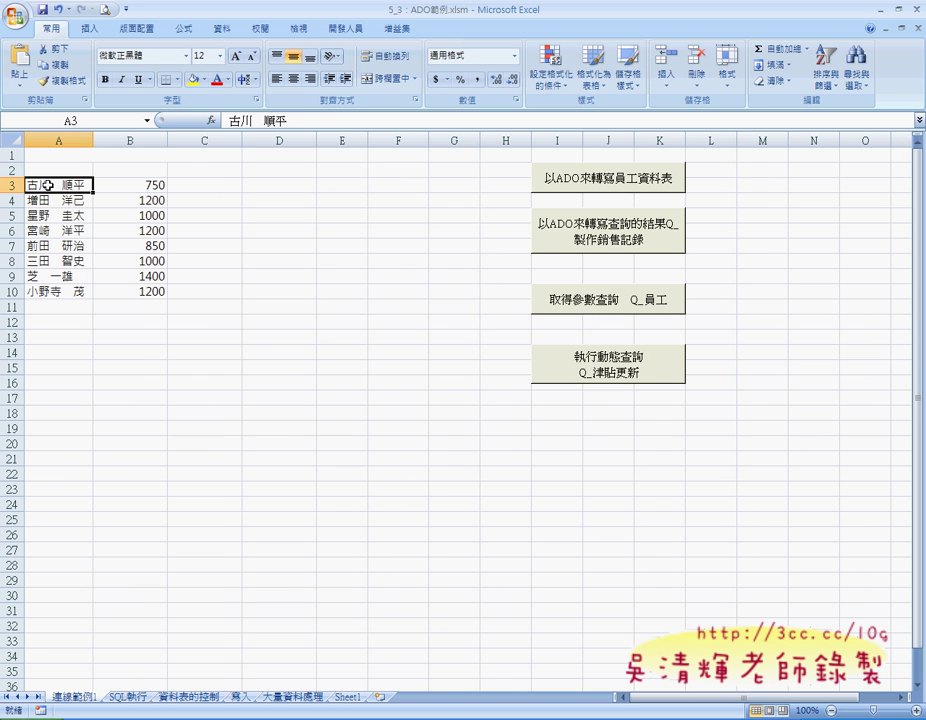
pyautogui.moveTo(47, 185); pyautogui.dragTo(58, 290)
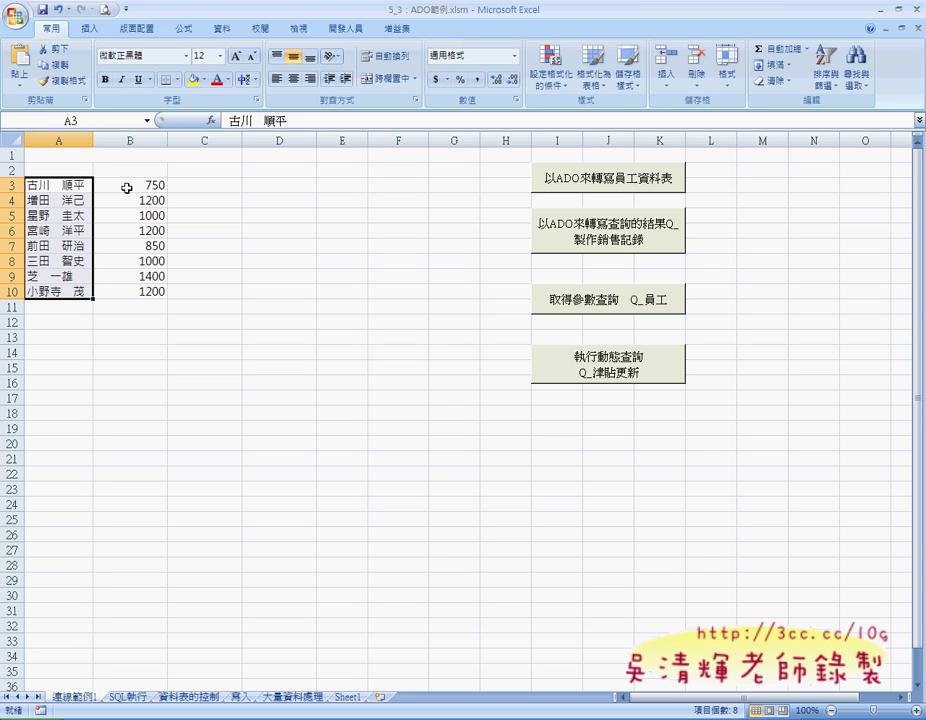
pyautogui.moveTo(127, 188); pyautogui.dragTo(136, 290)
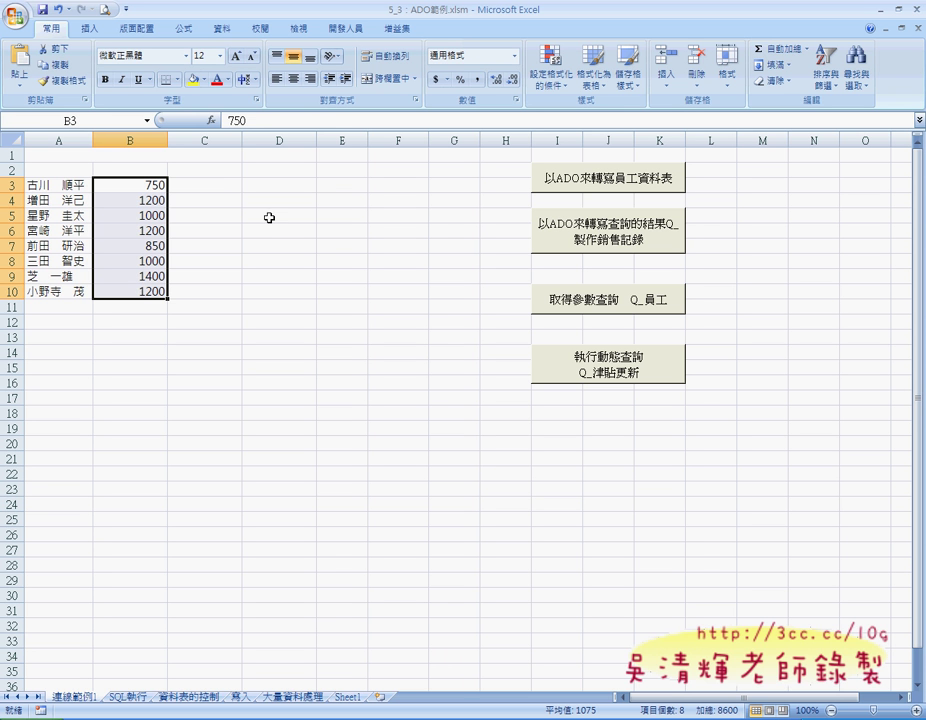
pyautogui.click(130, 140)
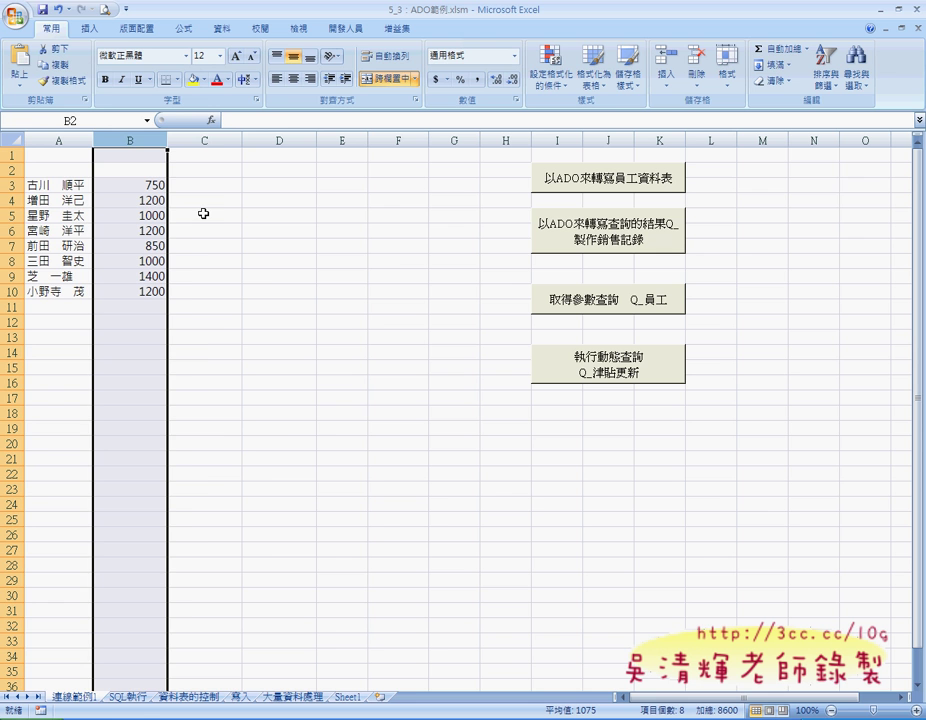
# Switch to the VBA editor and place the cursor at the end of the myCon.Execute line.
pyautogui.hotkey('alt', 'F11')
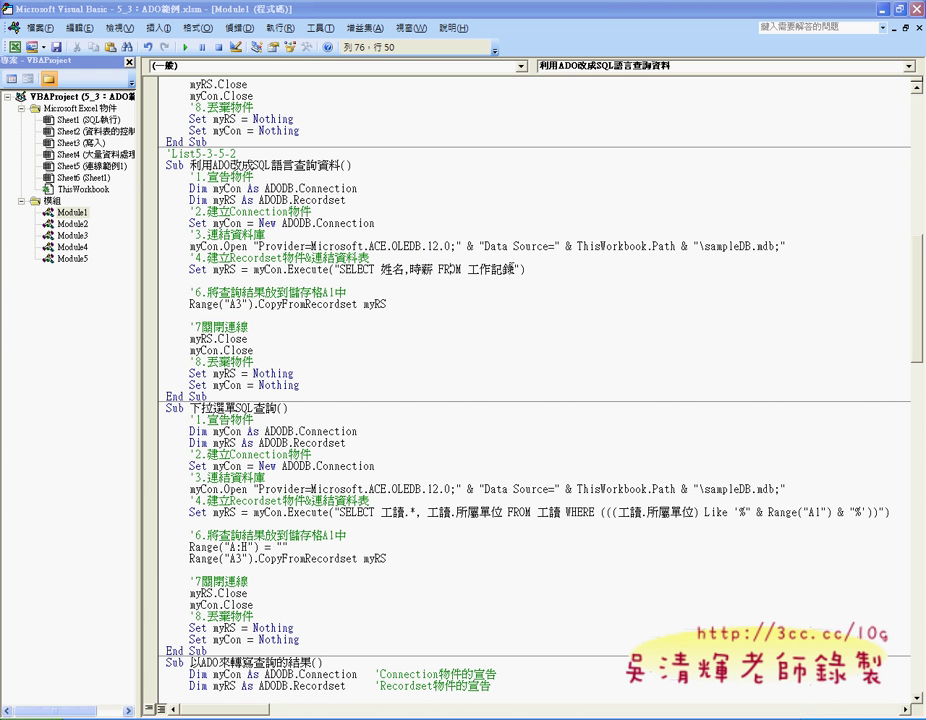
pyautogui.click(518, 269)
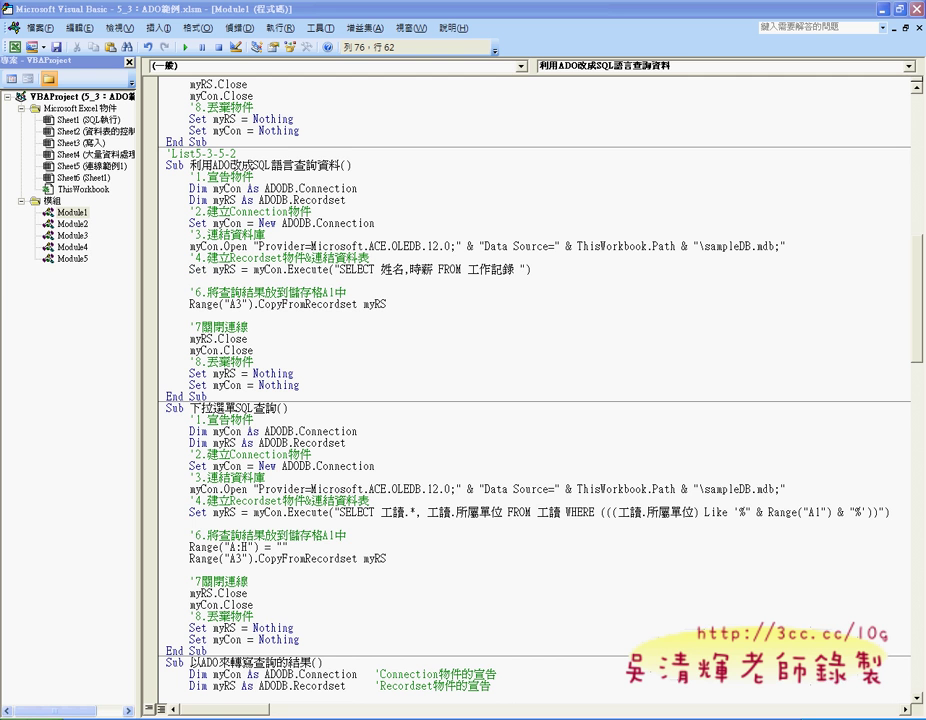